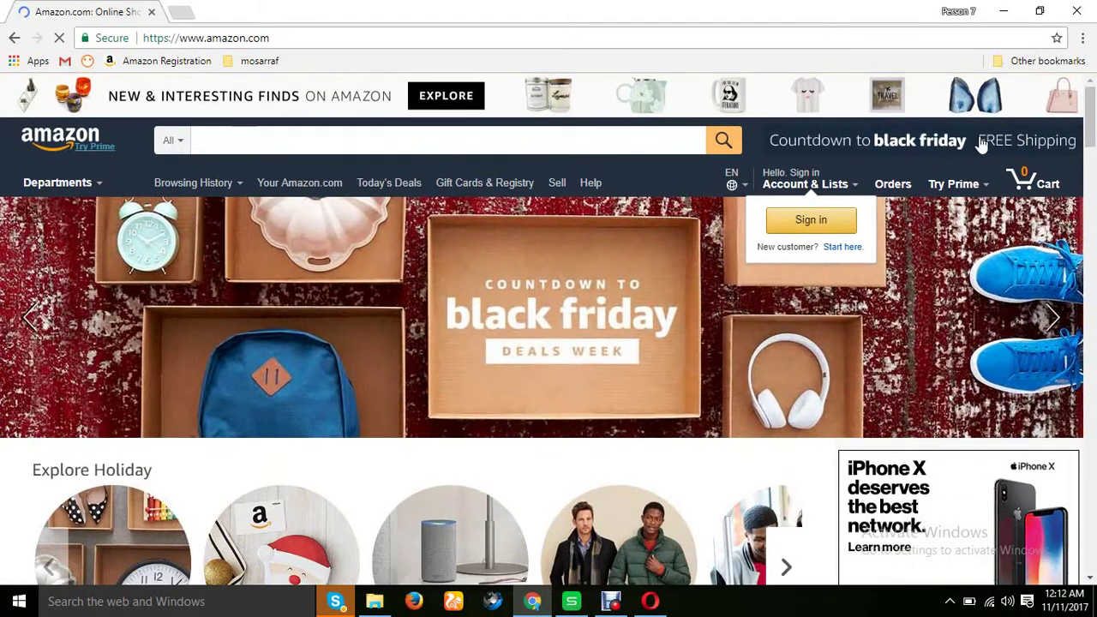
Dismiss the WebGL warning and bring the 'my product 28k.xlsx' keyword sheet forward.
click(1081, 89)
click(571, 601)
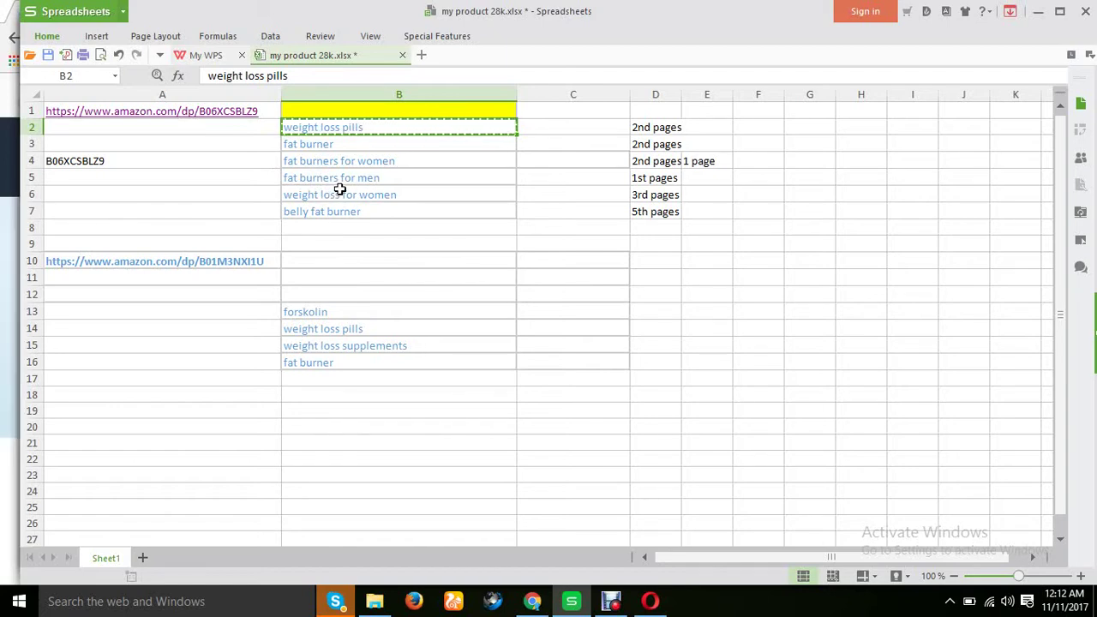
Select the 'fat burner' keyword in B3, then minimize both Chrome and WPS Spreadsheets.
click(303, 147)
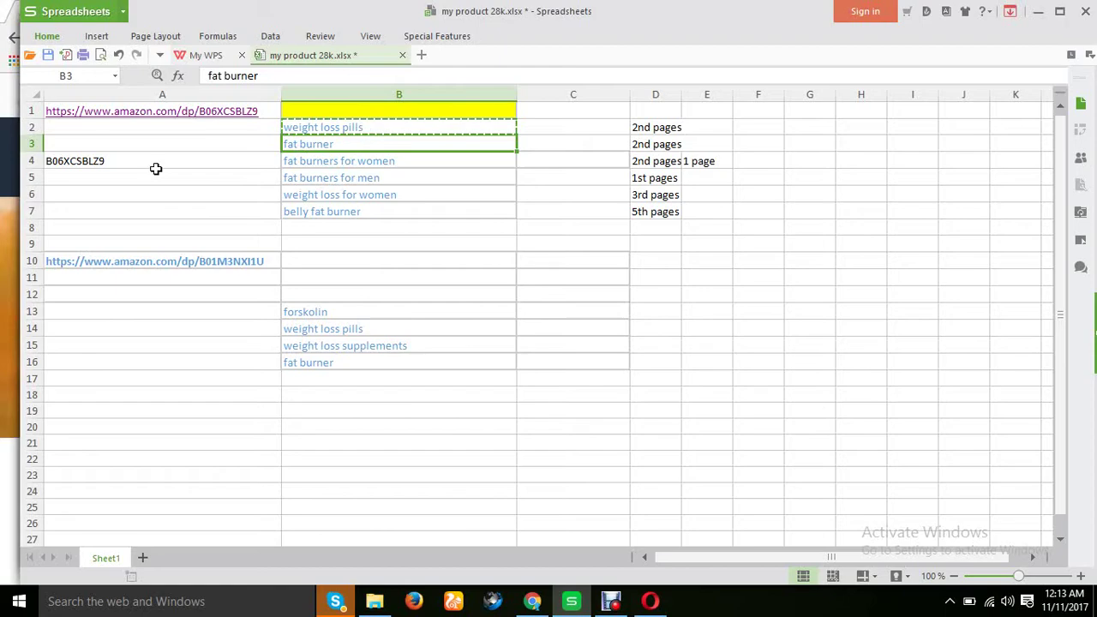
click(524, 603)
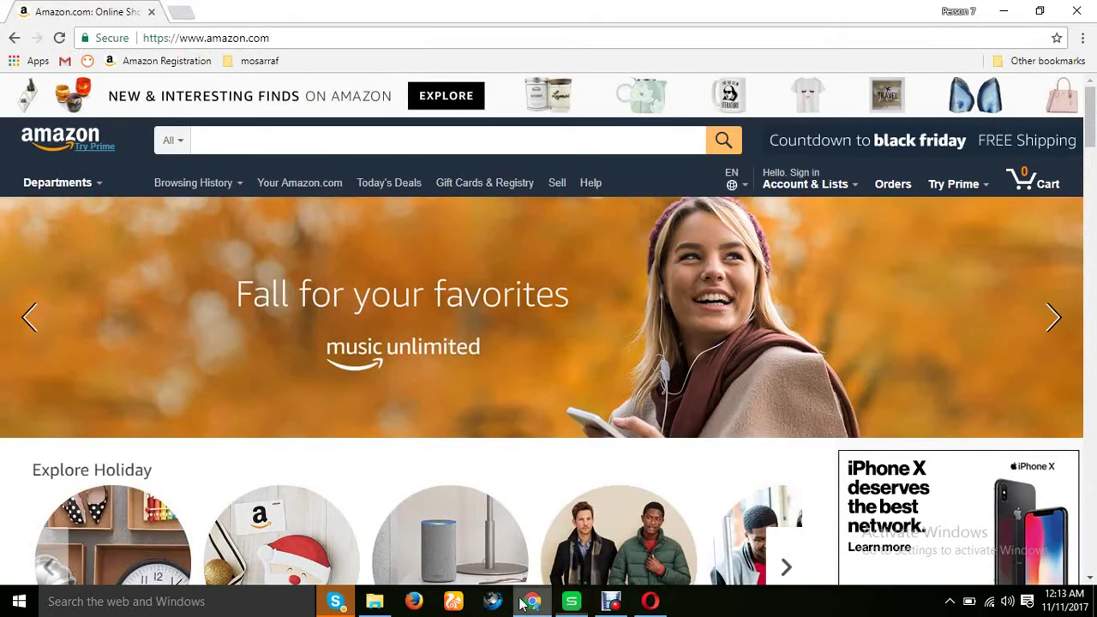
click(1004, 11)
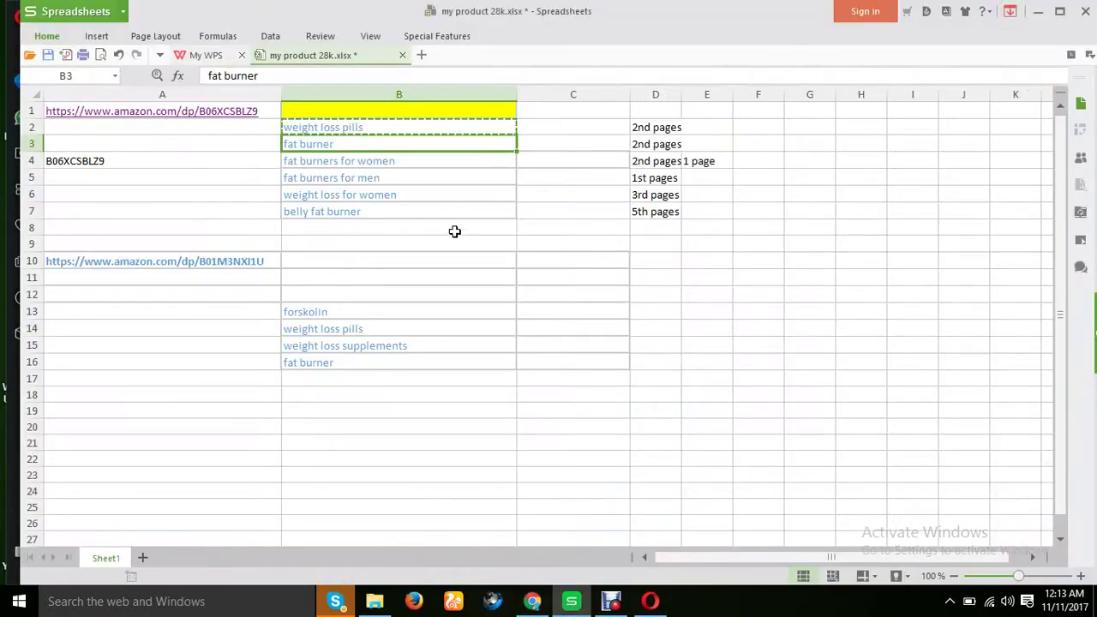
click(1039, 10)
click(1017, 11)
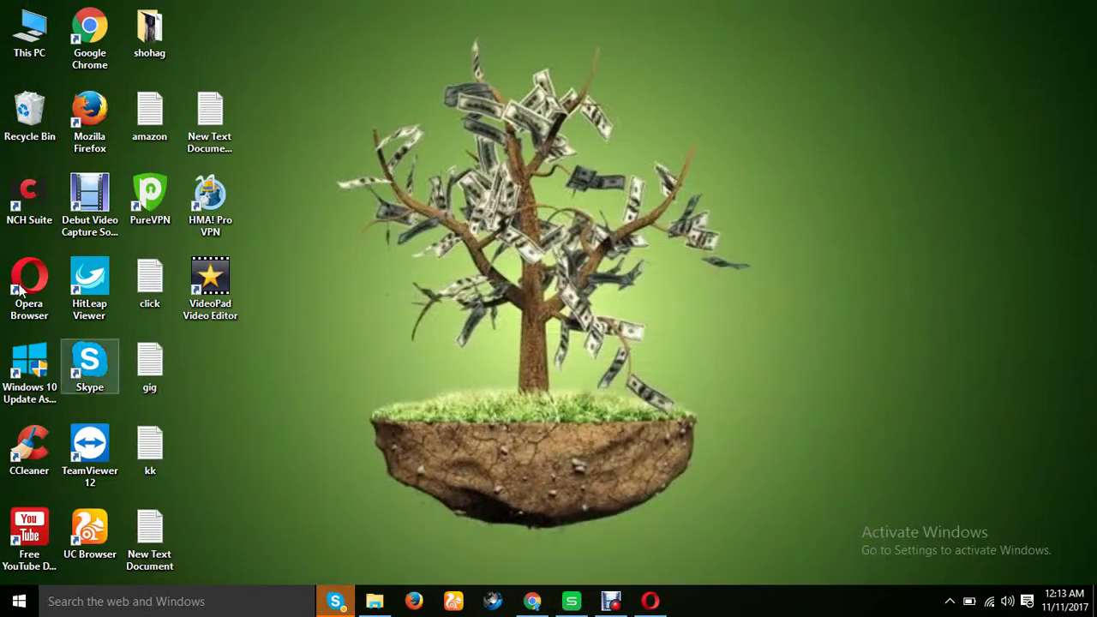
right_click(535, 136)
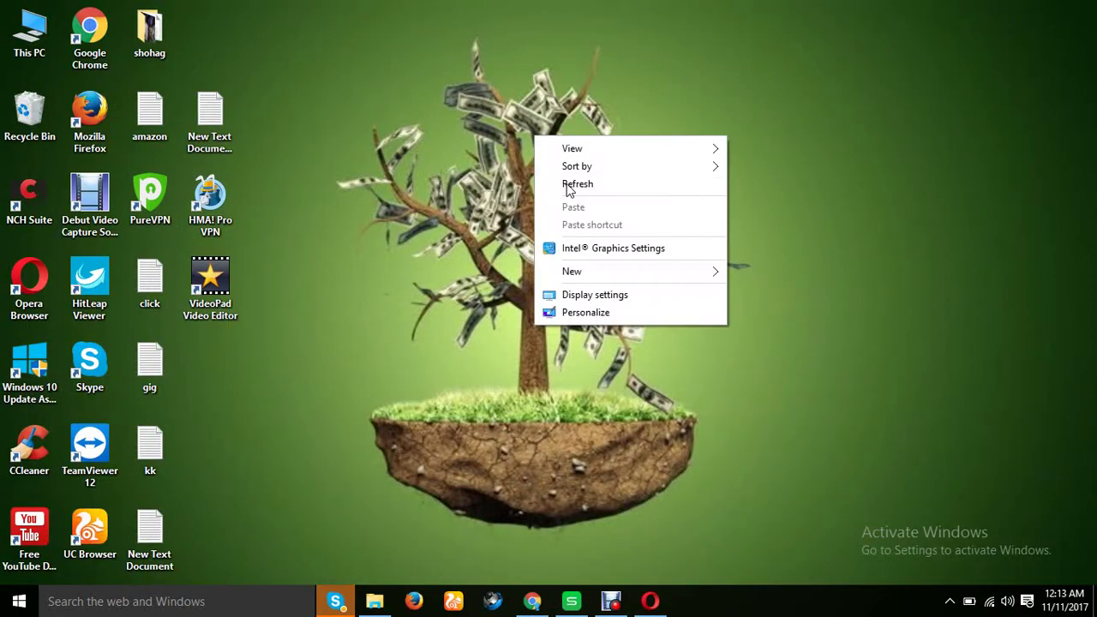
click(567, 185)
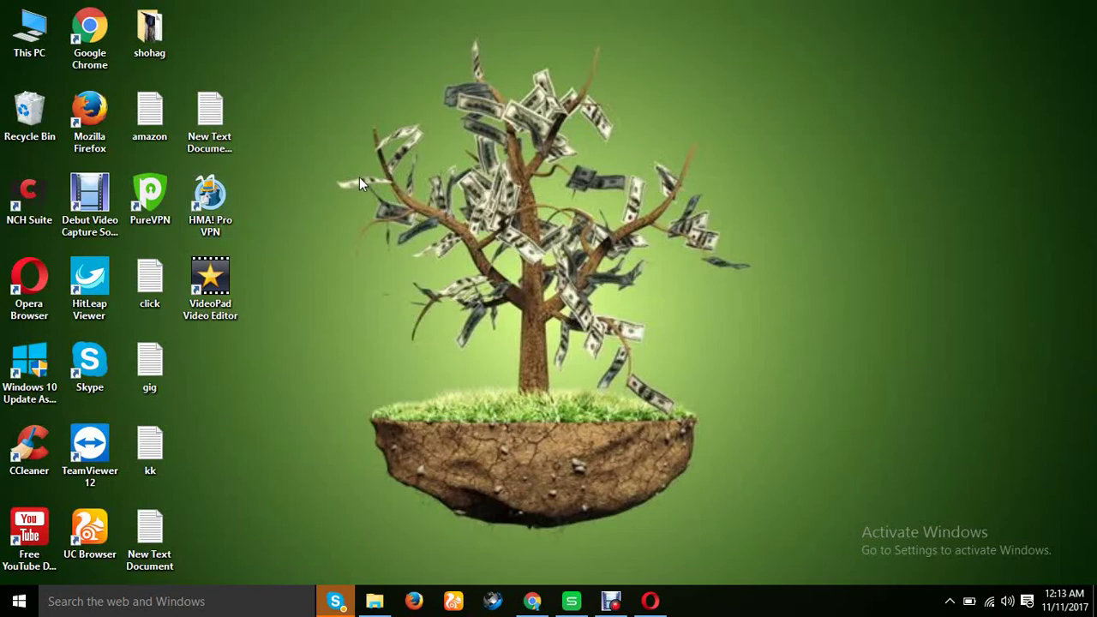
Restore Chrome, then in WPS select the ASIN B06XCSBLZ9 in cell A4.
click(537, 604)
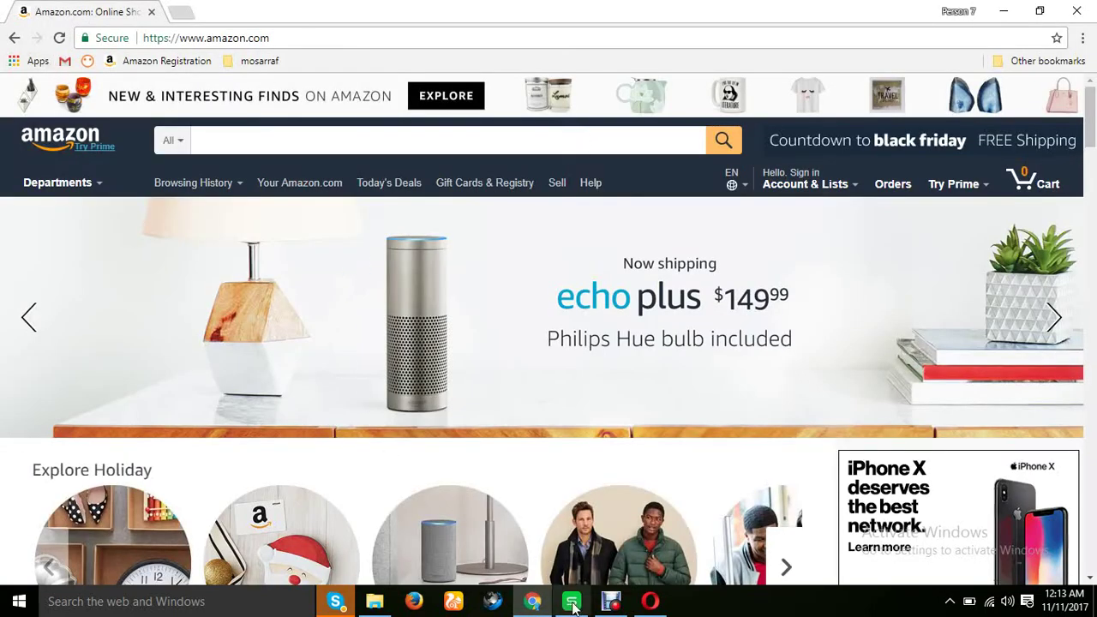
click(571, 601)
click(106, 171)
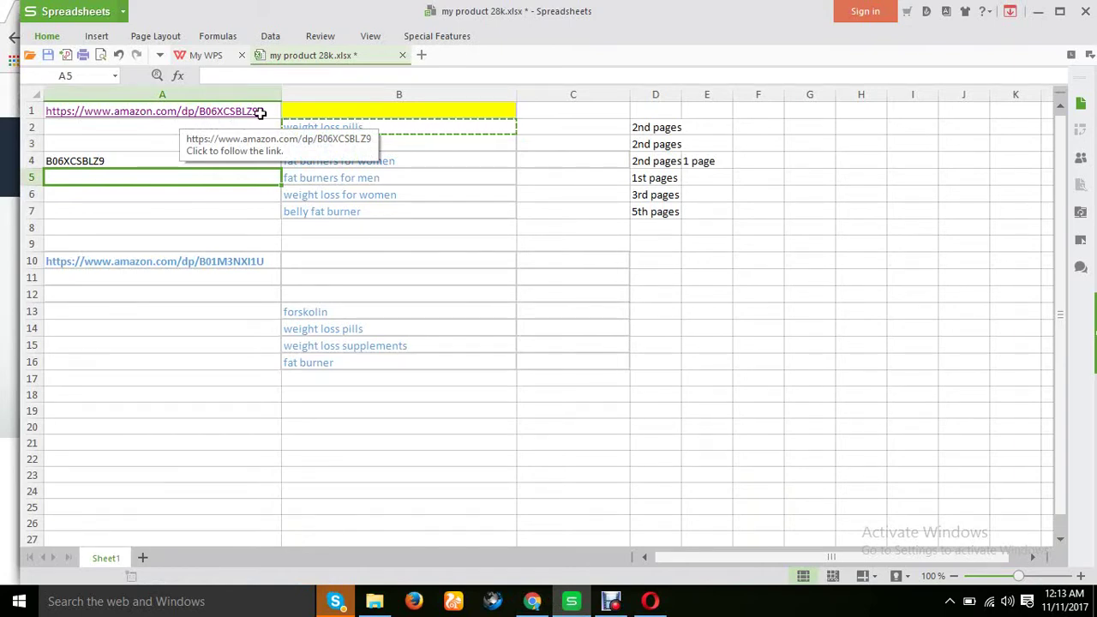
click(121, 160)
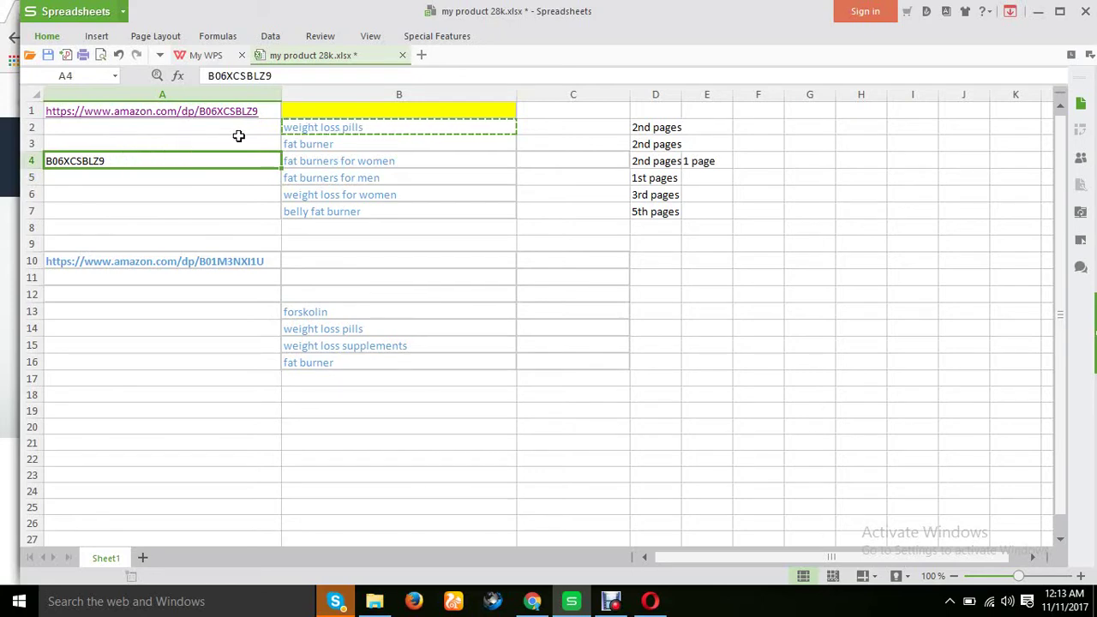
Search Amazon for the pasted ASIN B06XCSBLZ9 and open the SKALD fat burner result.
click(533, 601)
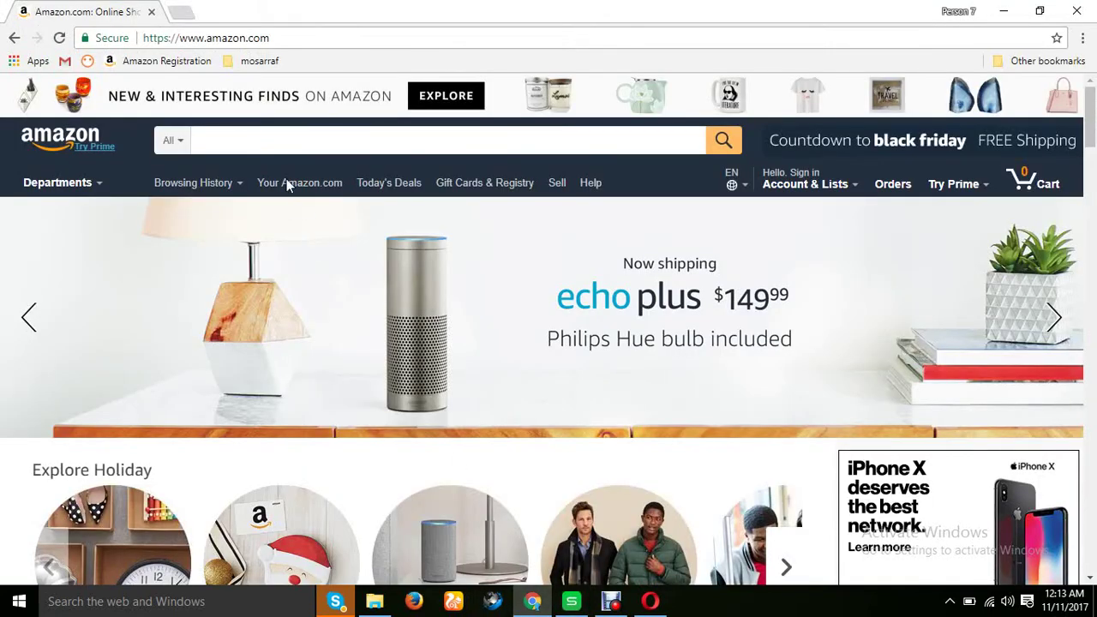
click(253, 135)
text(B06XCSBLZ9)
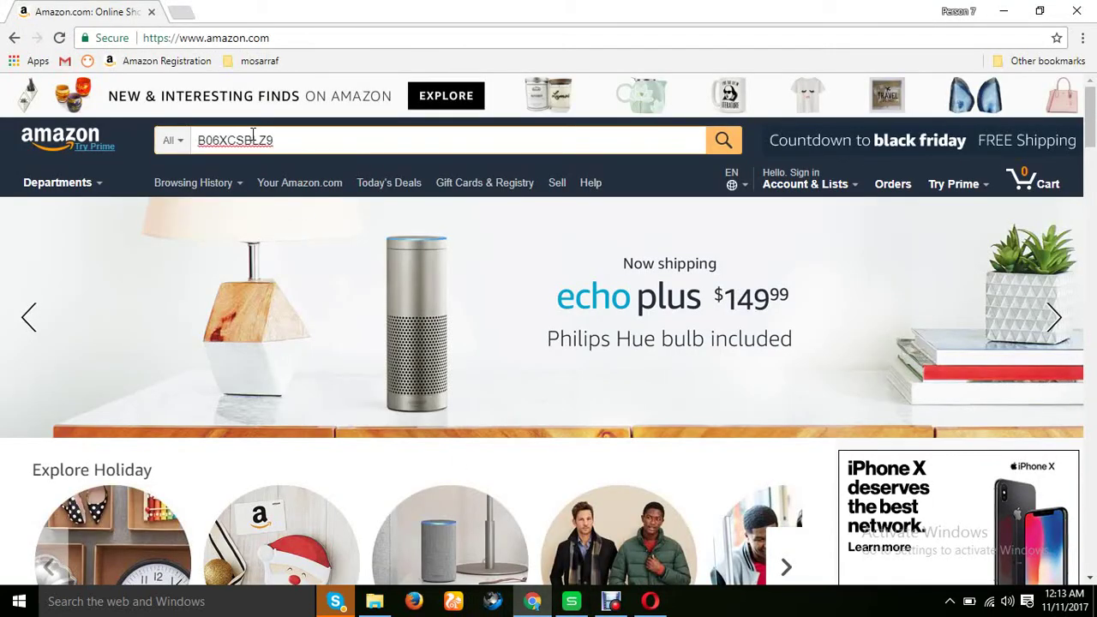
key(Return)
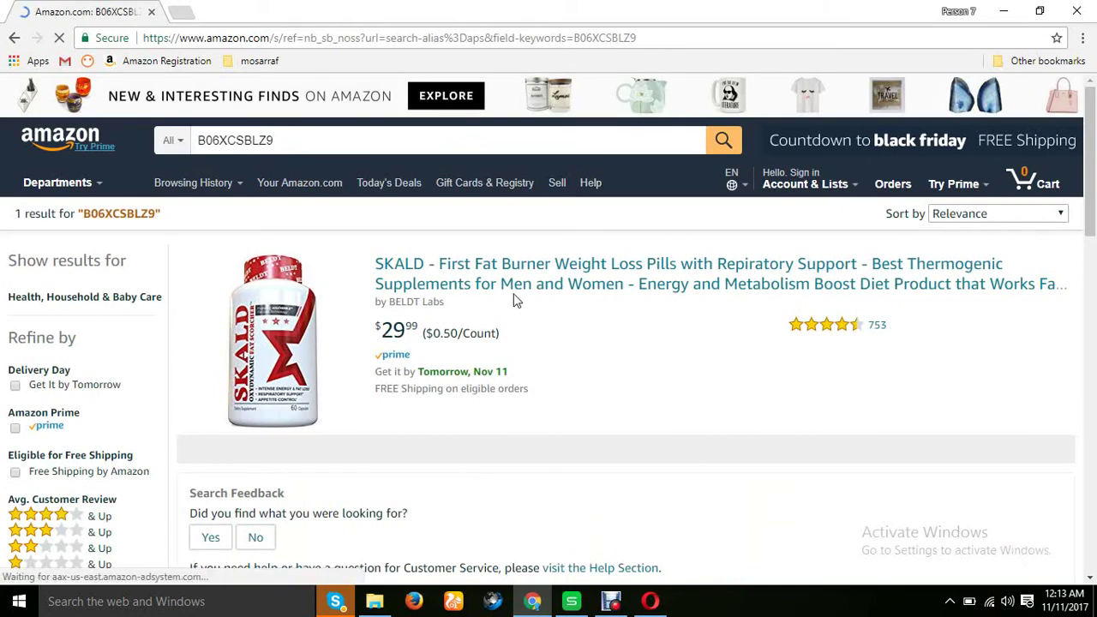
click(483, 276)
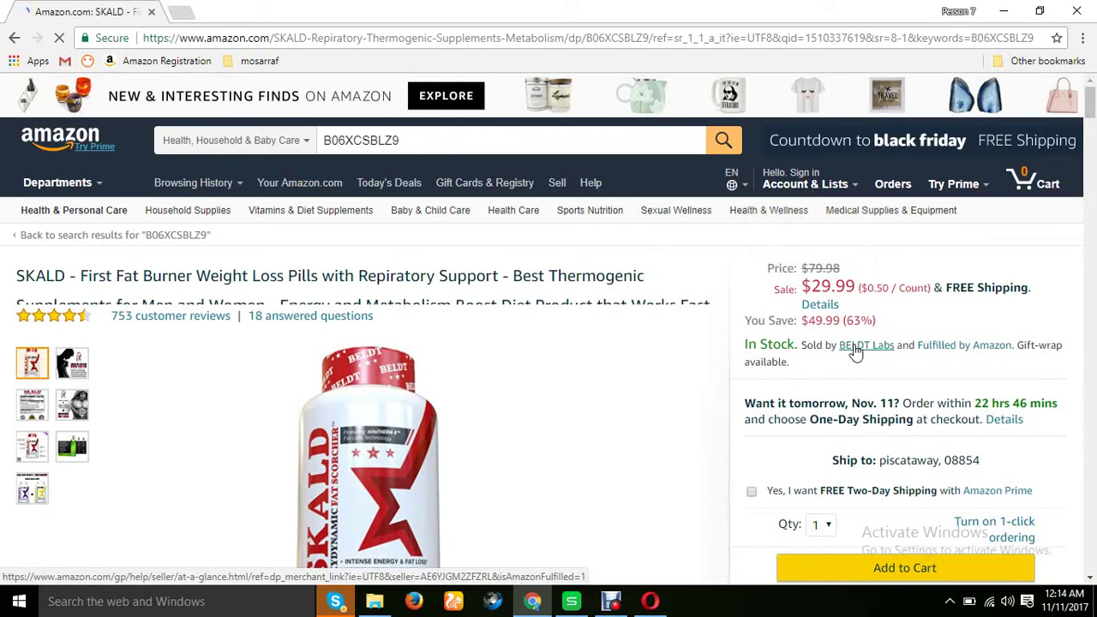
Open the BELDT Labs seller storefront and scroll through its 8 results.
click(855, 351)
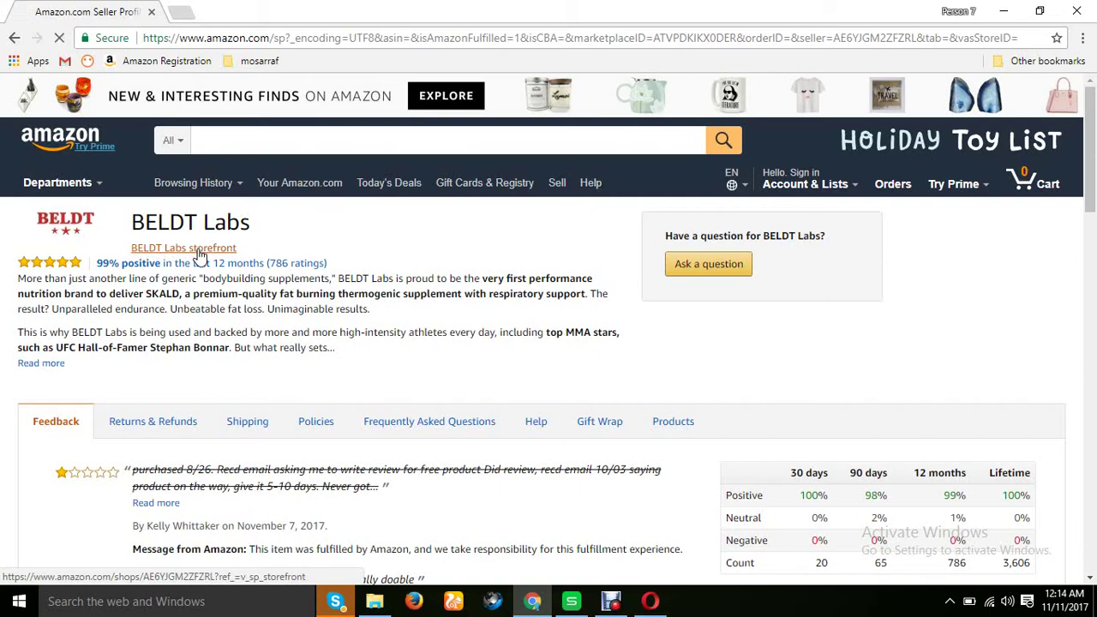
click(147, 250)
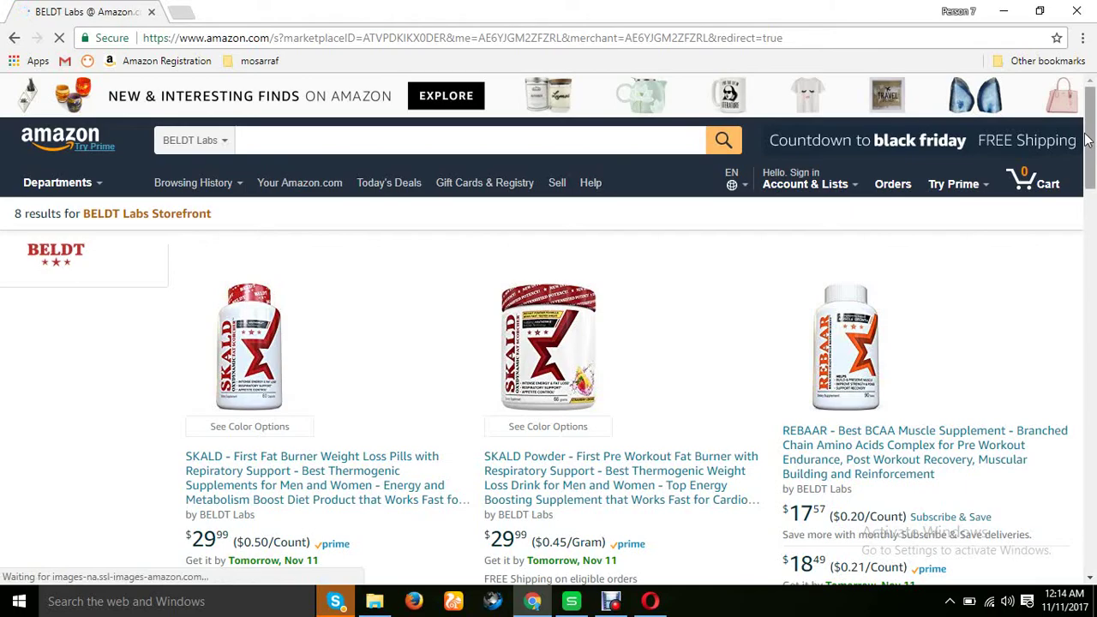
drag(1088, 140, 1090, 360)
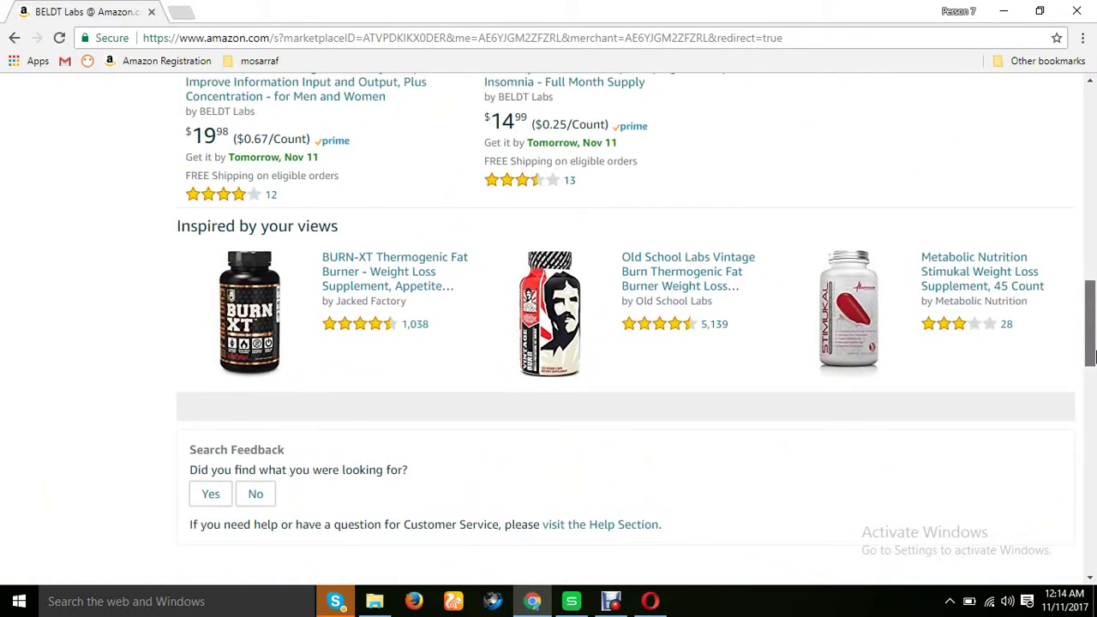
drag(1090, 361, 1091, 182)
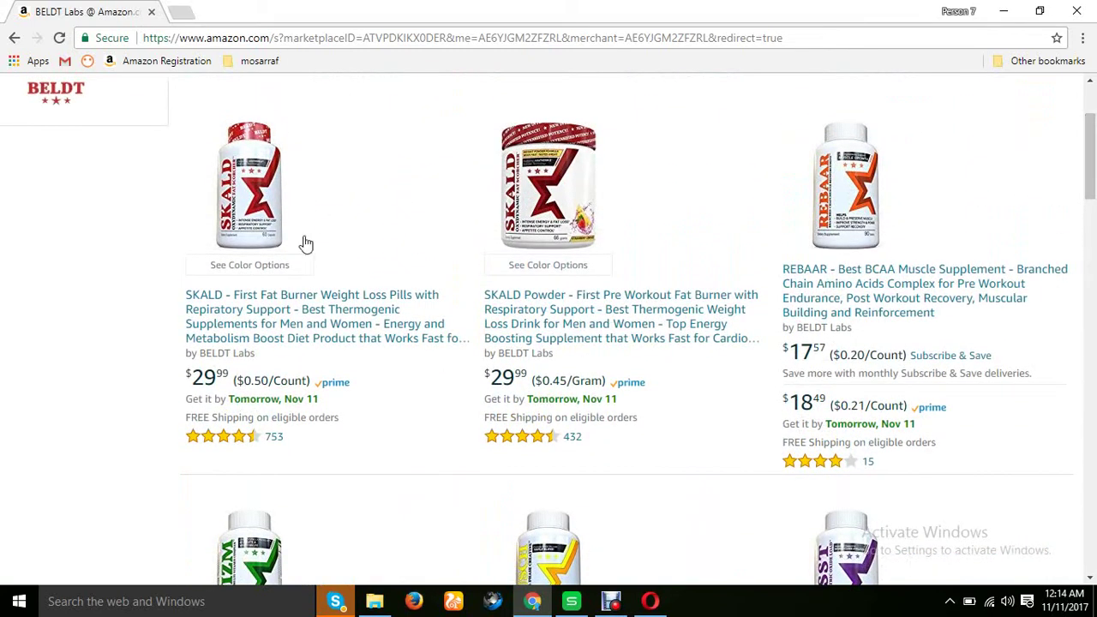
Return to the keyword spreadsheet and select the first keywords in column B.
click(573, 602)
drag(354, 135, 356, 186)
click(383, 276)
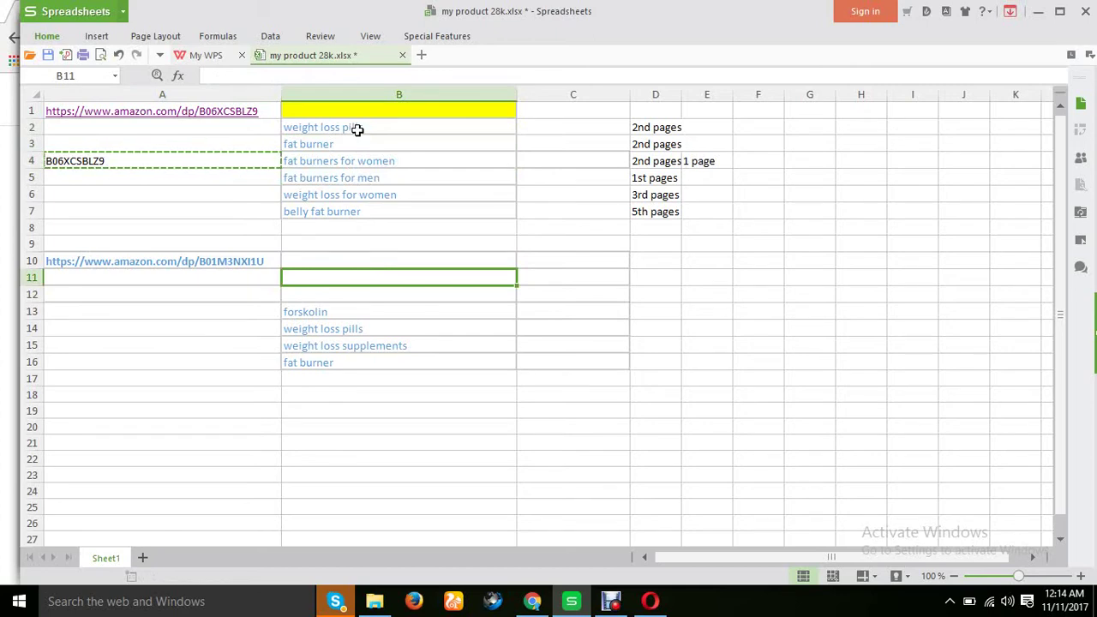
Copy 'weight loss pills' from B2, search the BELDT Labs storefront for it, and select the URL.
click(358, 130)
key(ctrl+c)
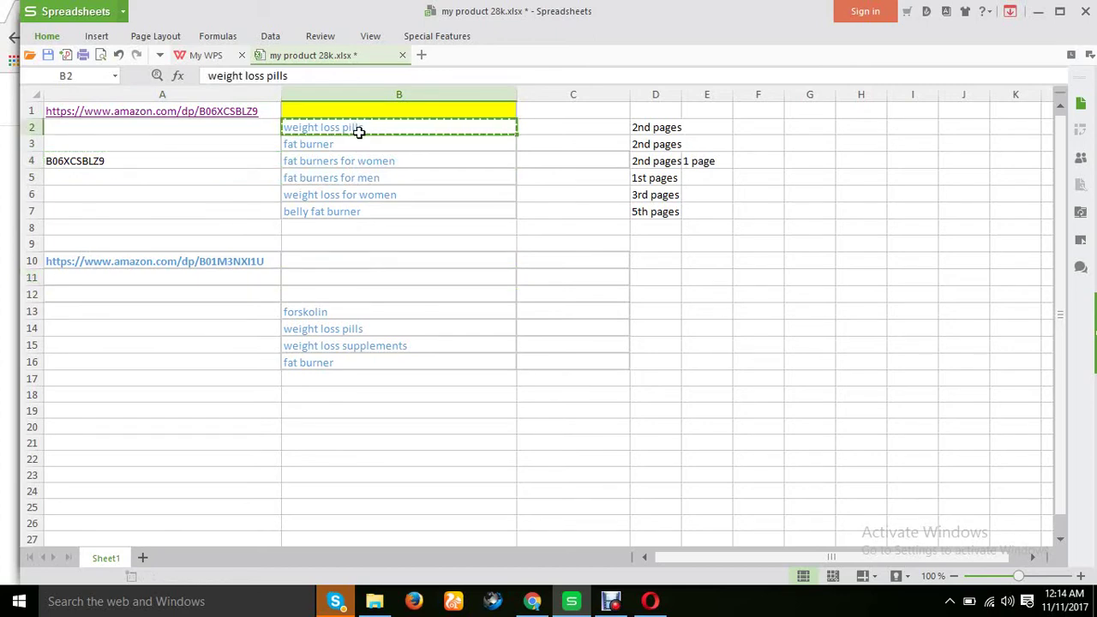
click(532, 601)
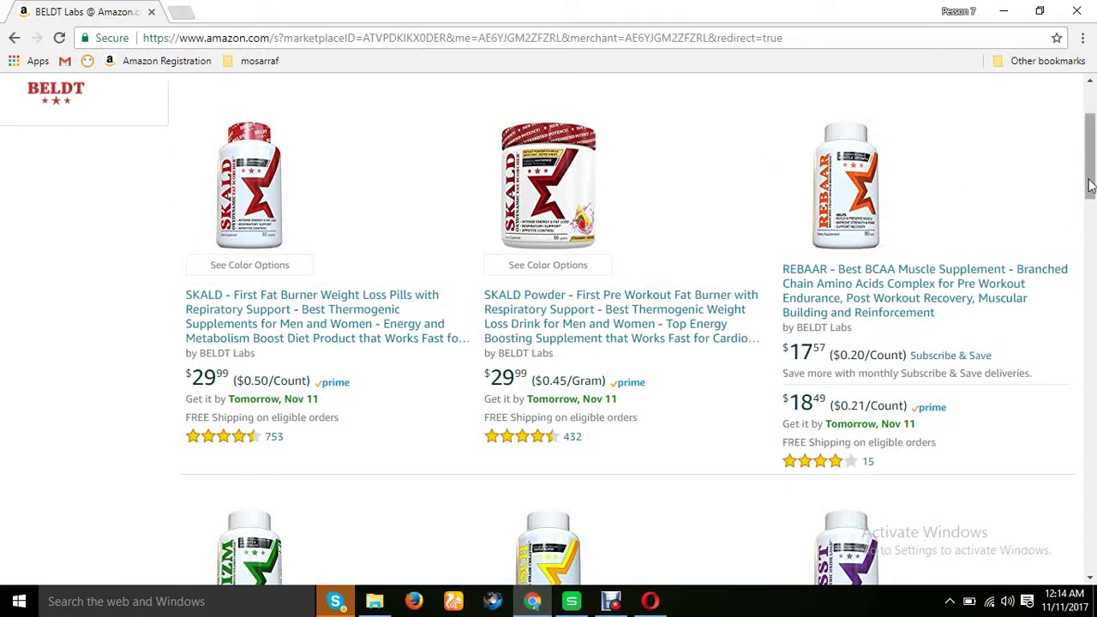
scroll(1089, 154, up, 2)
click(276, 137)
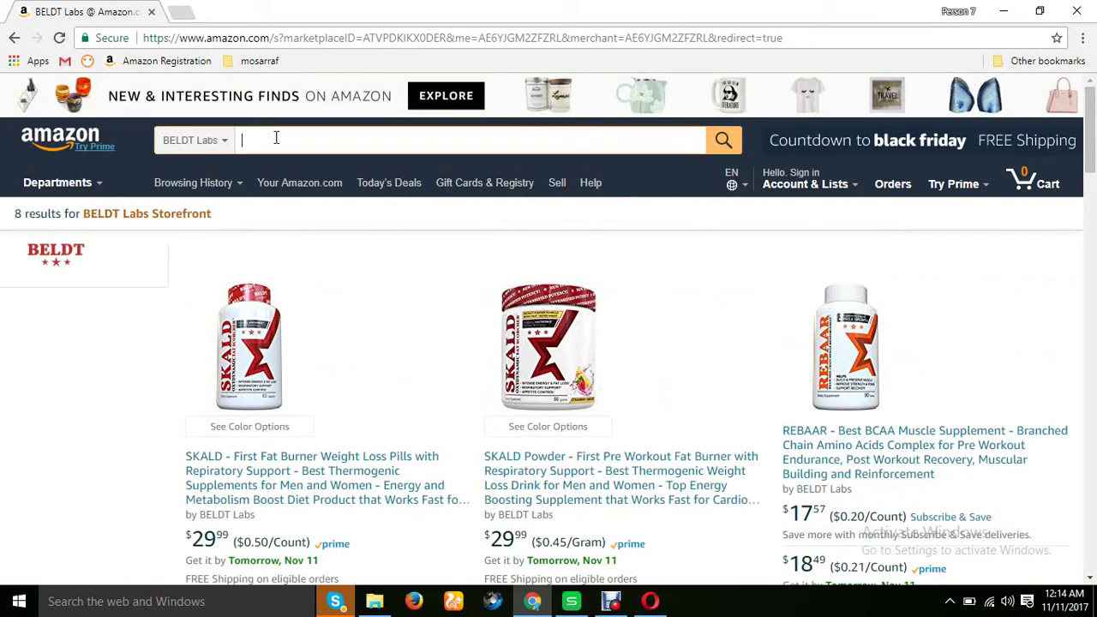
text(weight loss pills)
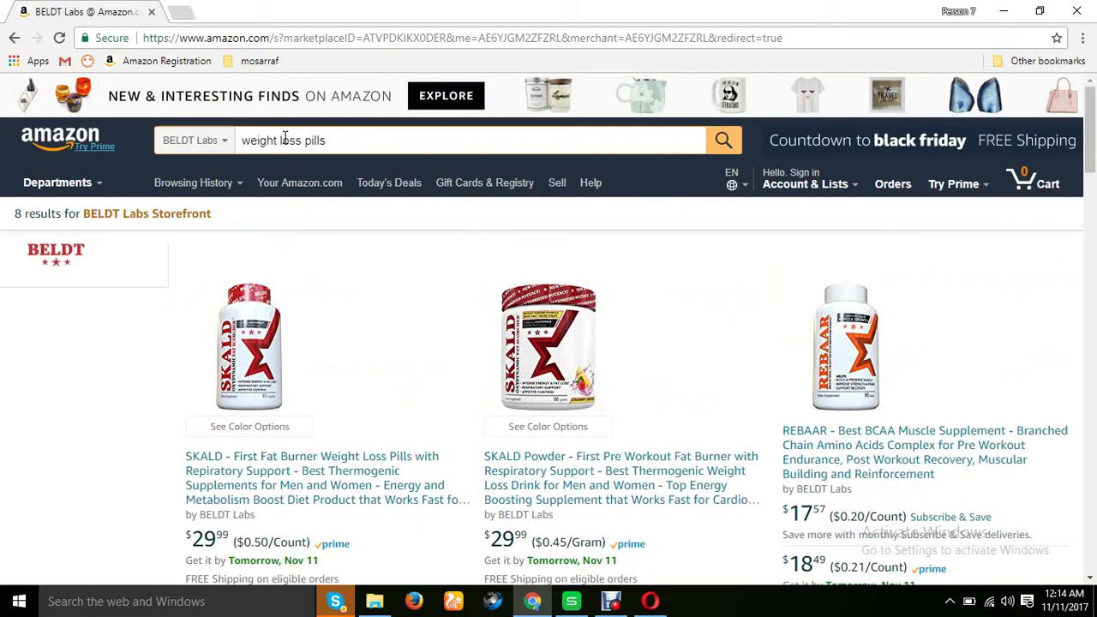
key(Return)
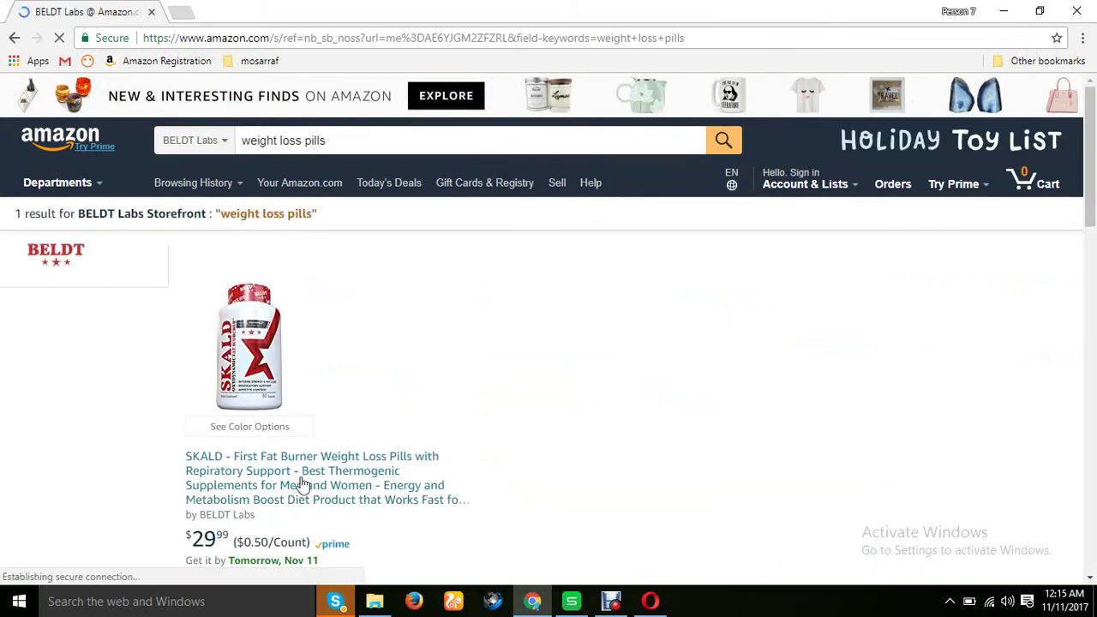
click(359, 38)
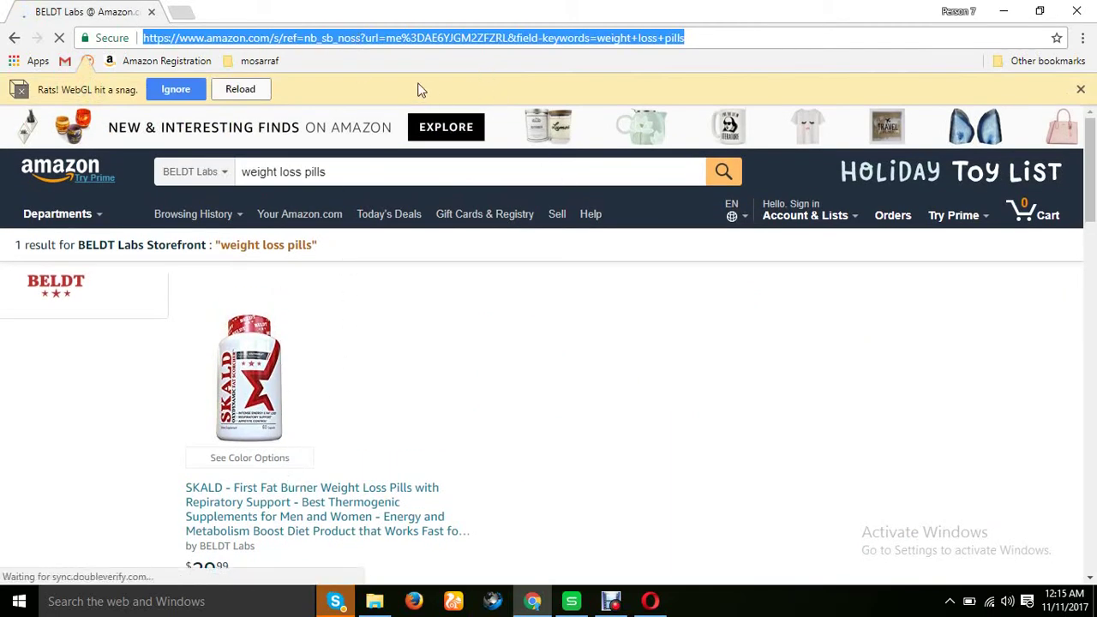
Load the copied storefront search URL in a new tab and highlight its weight+loss+pills keyword.
click(180, 12)
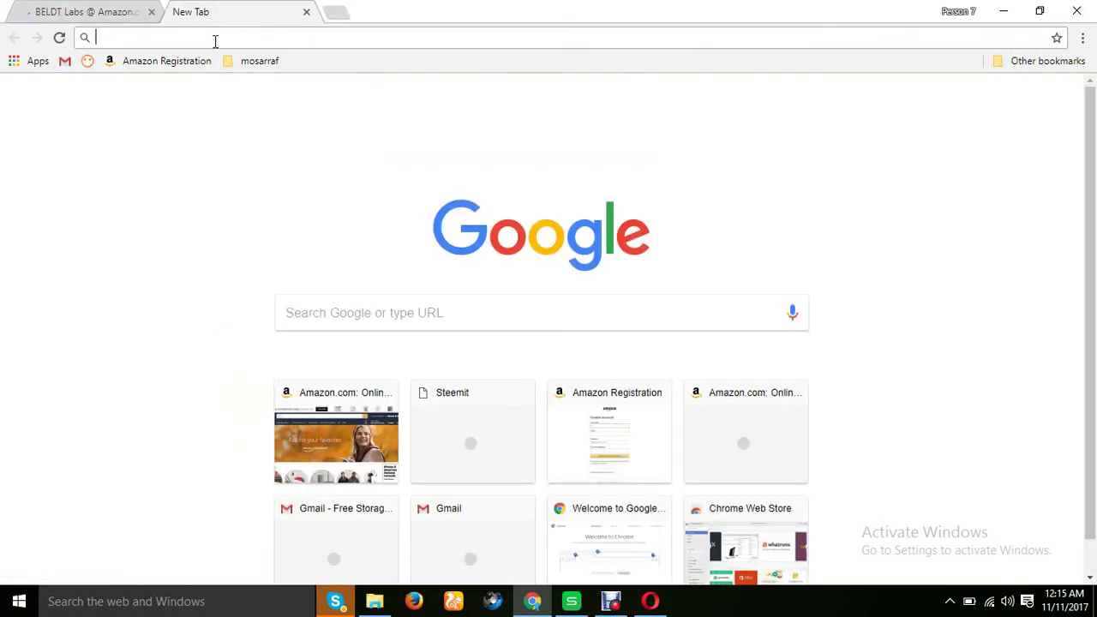
key(ctrl+v)
key(Return)
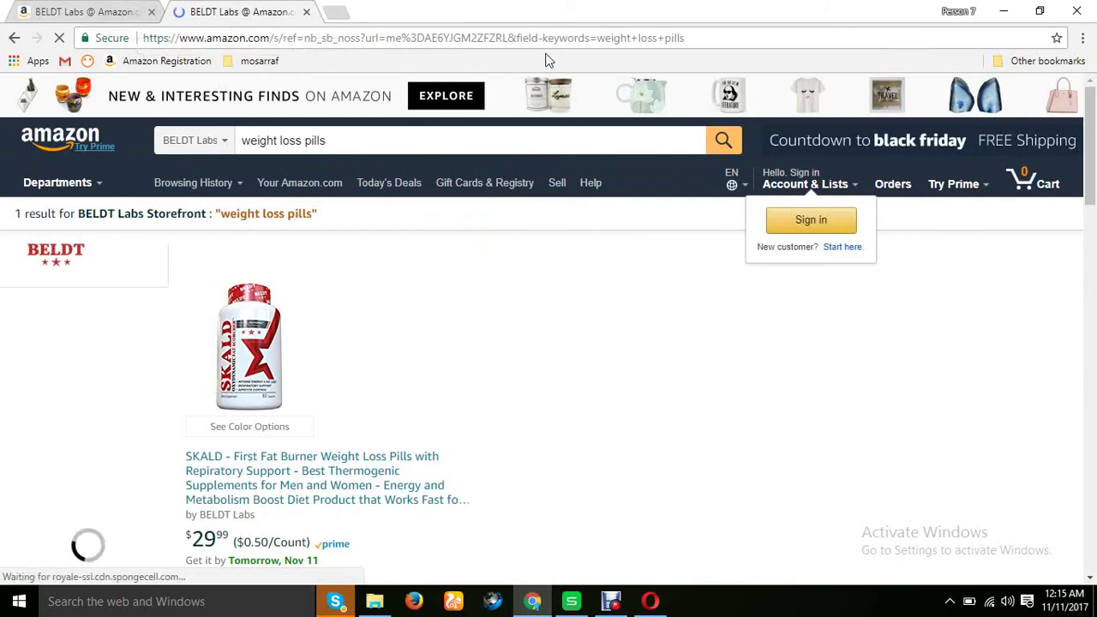
drag(598, 38, 692, 38)
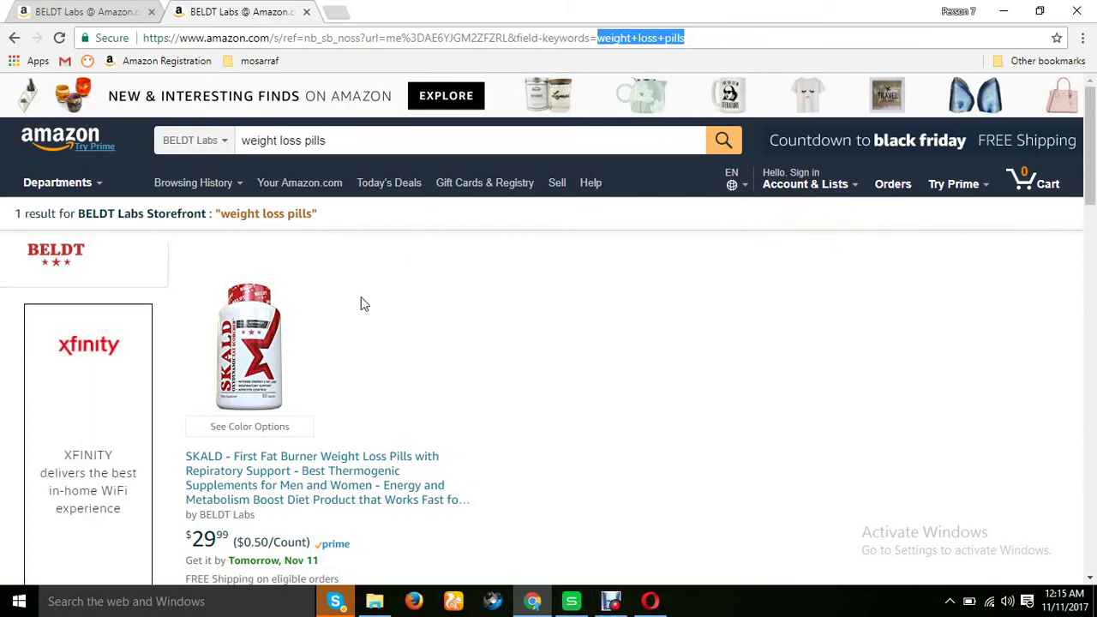
mouse_move(1091, 160)
mouse_down()
mouse_move(1094, 516)
mouse_move(1094, 112)
mouse_up()
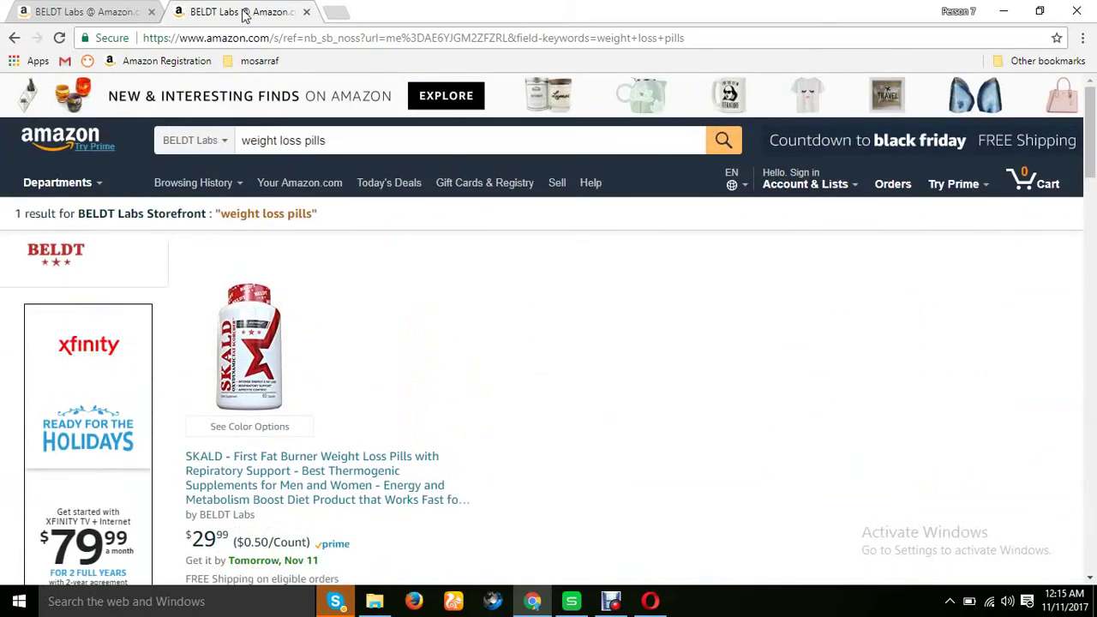
Close the original first Amazon tab, keeping the 'weight loss pills' storefront search tab.
click(99, 12)
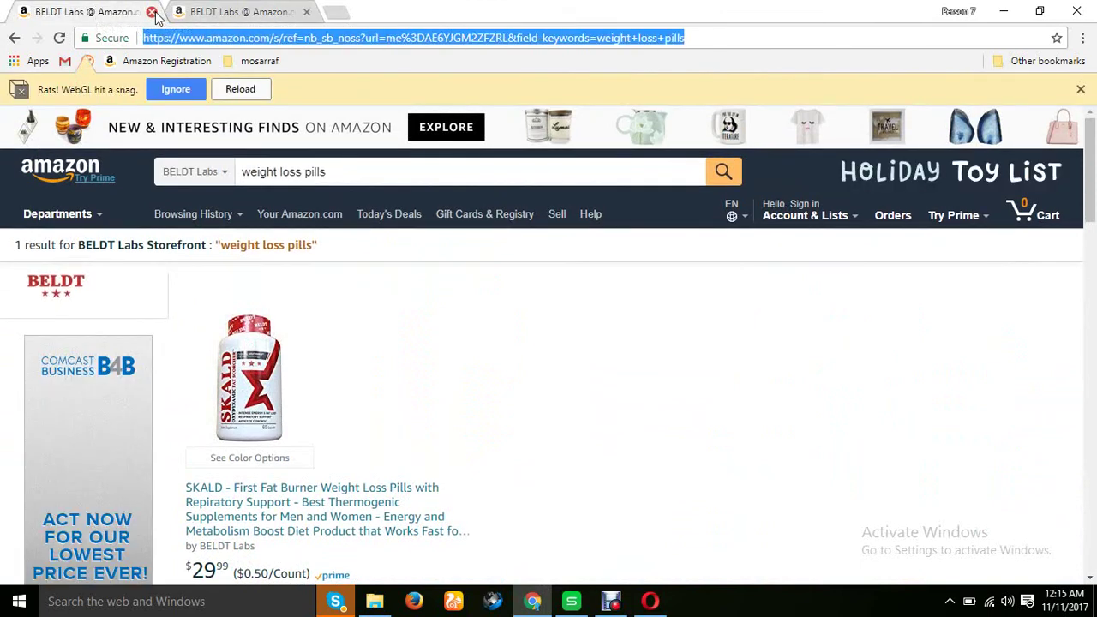
click(151, 11)
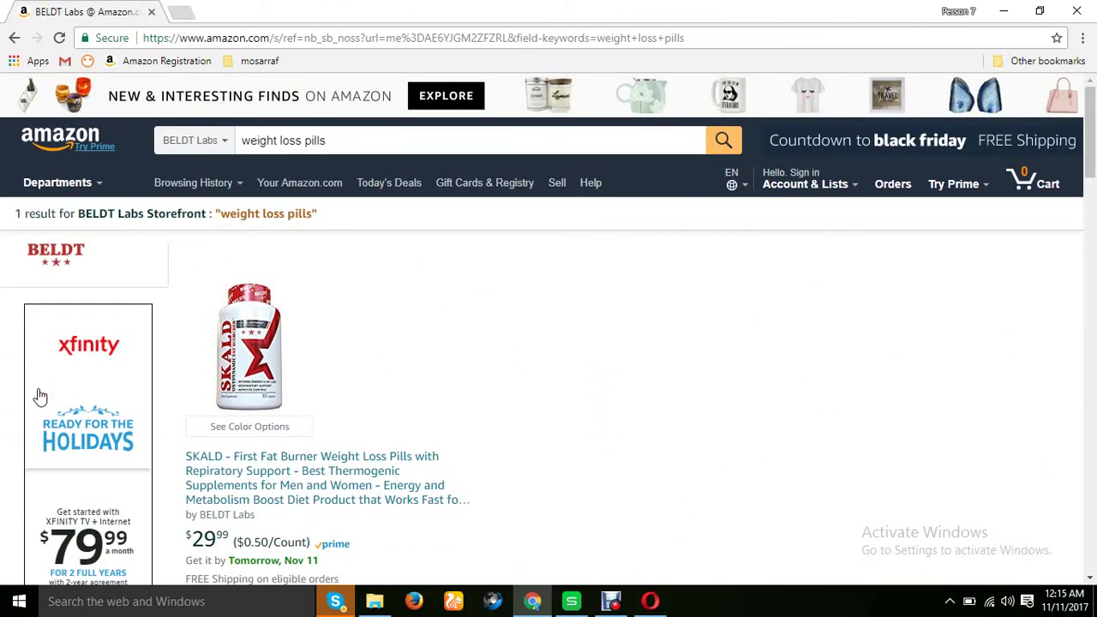